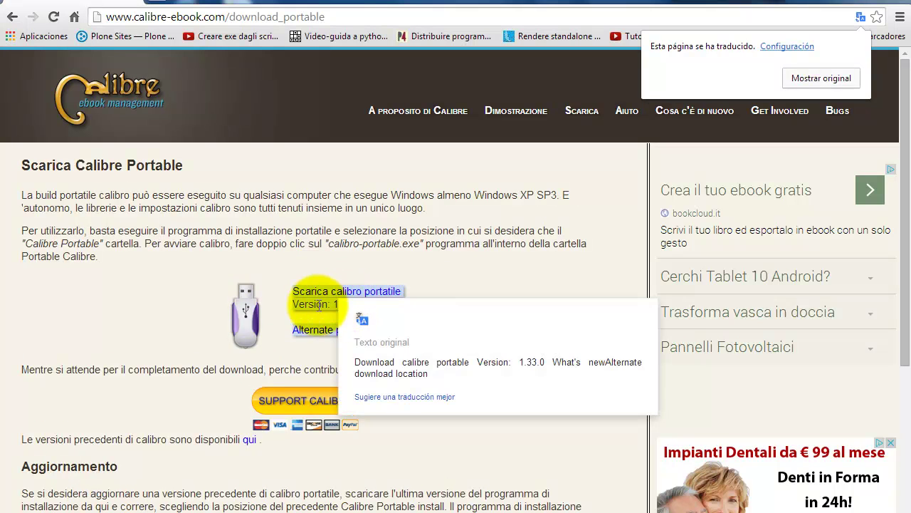
# Download the Calibre Portable installer and save it in the programas folder on the desktop
pyautogui.click(466, 266)
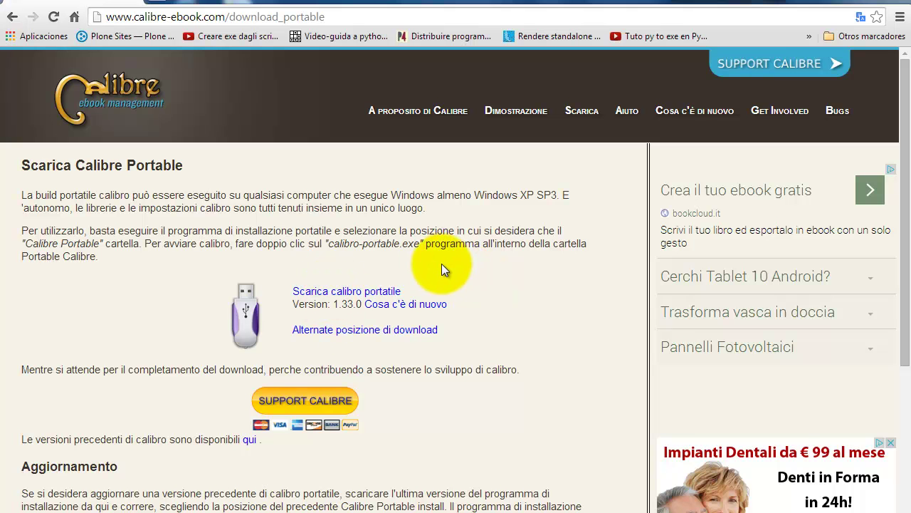
pyautogui.click(367, 293)
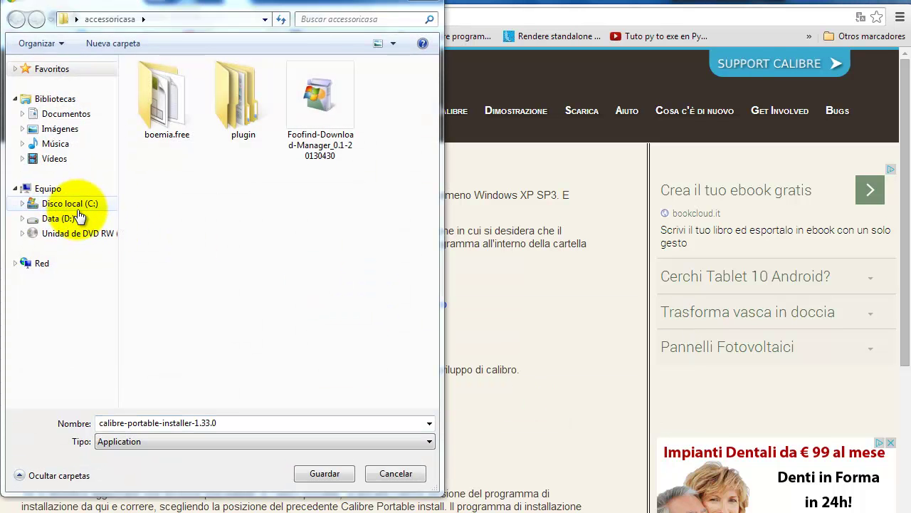
pyautogui.click(71, 205)
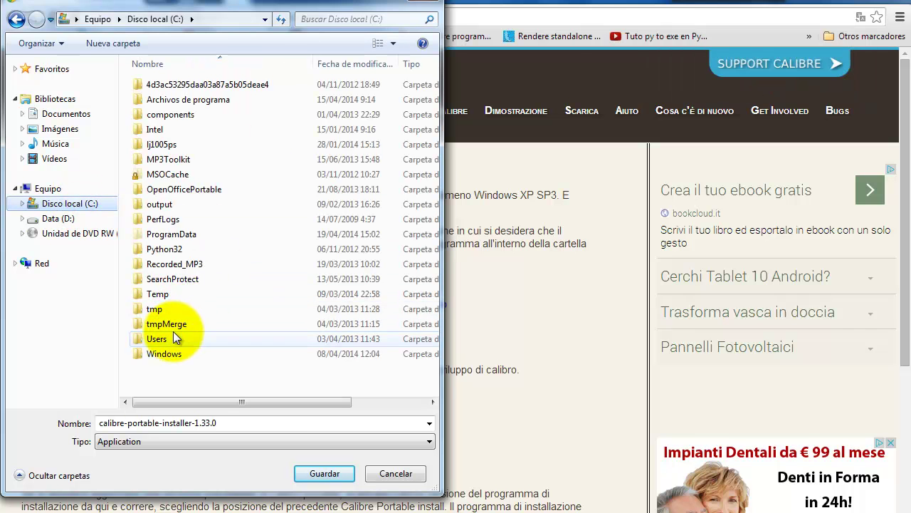
pyautogui.doubleClick(173, 337)
pyautogui.doubleClick(178, 115)
pyautogui.doubleClick(175, 250)
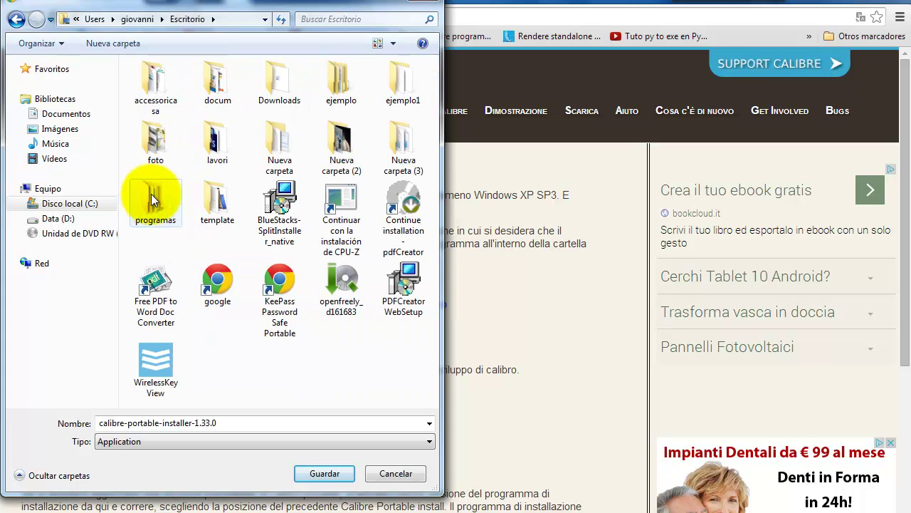
pyautogui.doubleClick(159, 207)
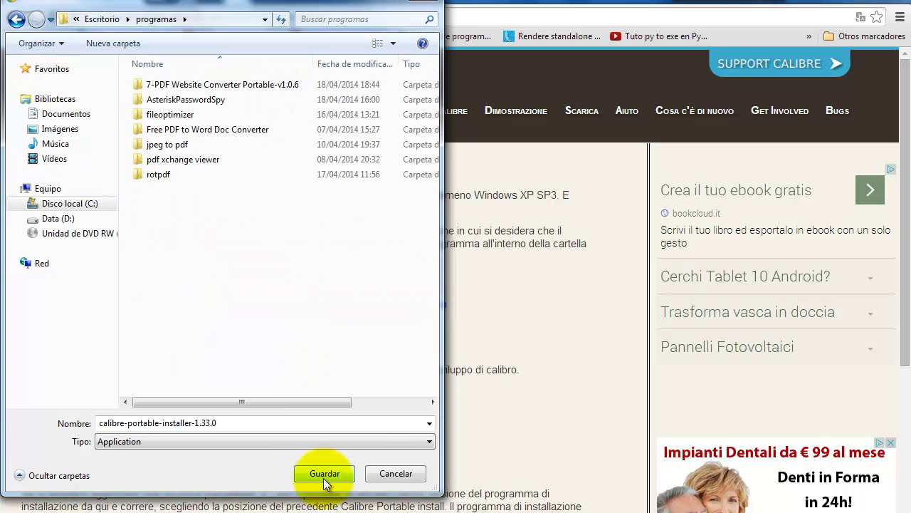
pyautogui.click(325, 474)
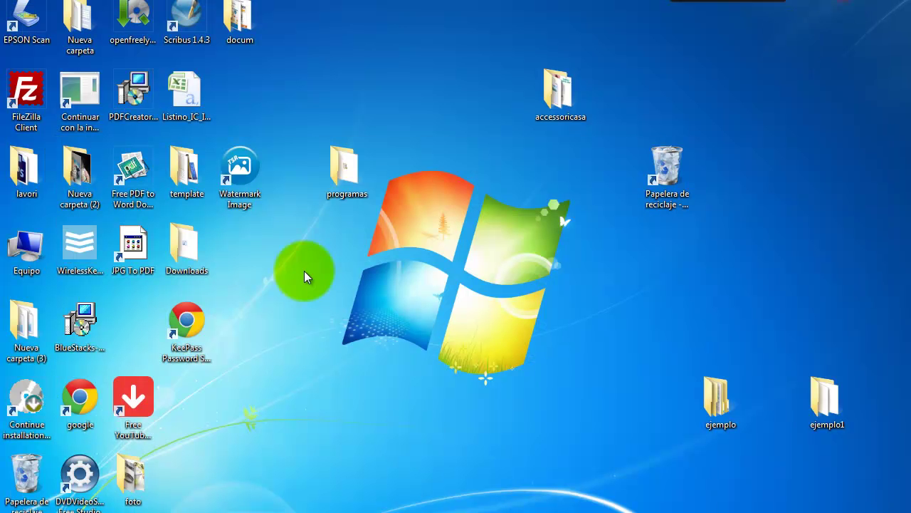
# Run calibre-portable-installer-1.33.0 from the programas folder on the desktop, allowing it past the security warning
pyautogui.click(358, 161)
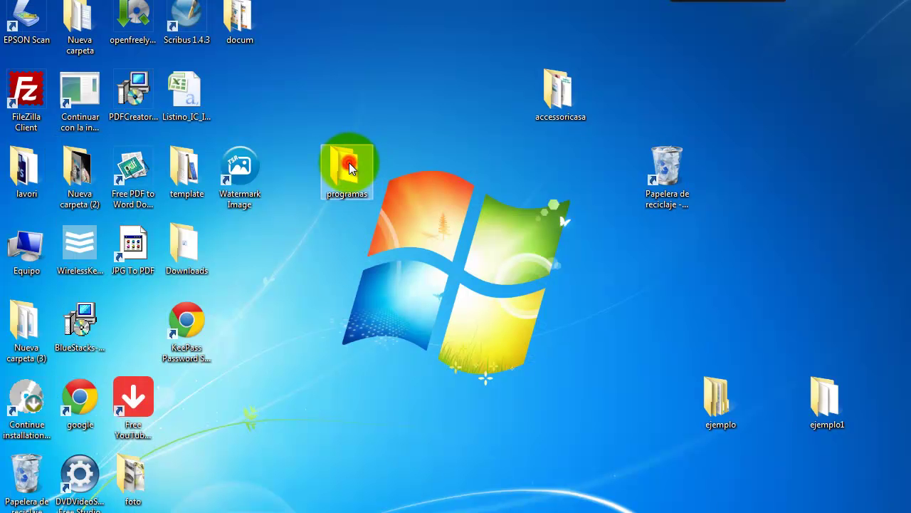
pyautogui.doubleClick(349, 162)
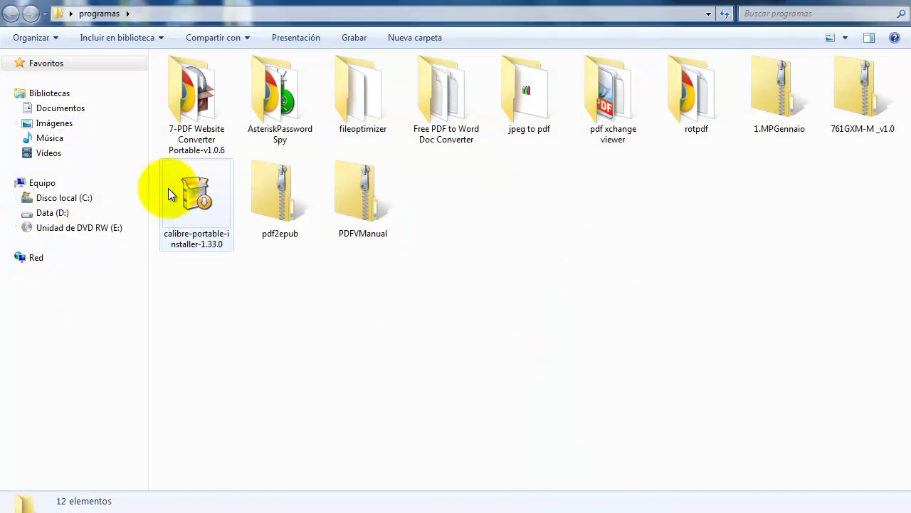
pyautogui.click(197, 194)
pyautogui.doubleClick(197, 193)
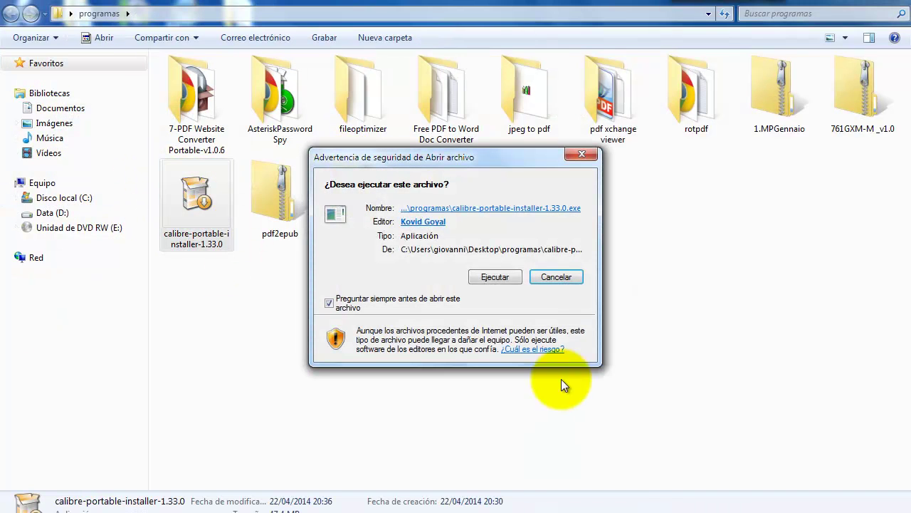
pyautogui.click(505, 278)
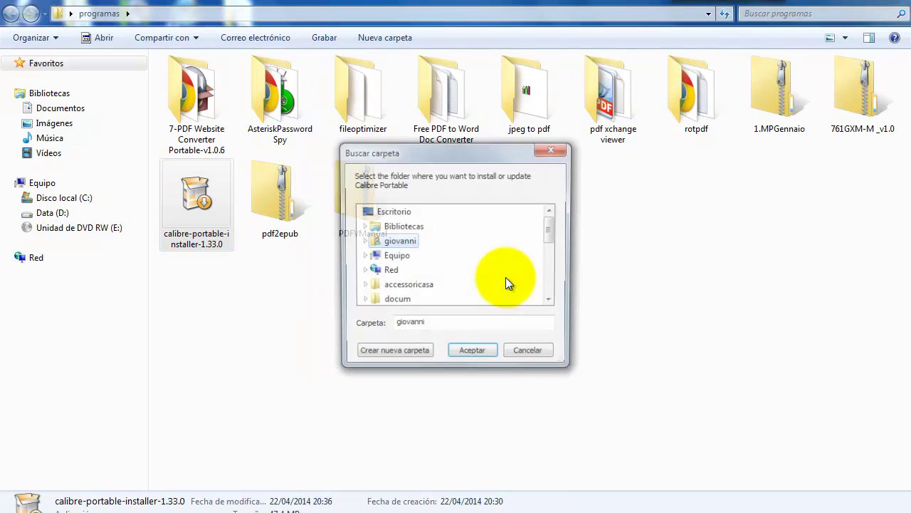
# Install Calibre Portable into the programas folder and close the installer once the files are copied
pyautogui.moveTo(551, 227); pyautogui.dragTo(552, 286)
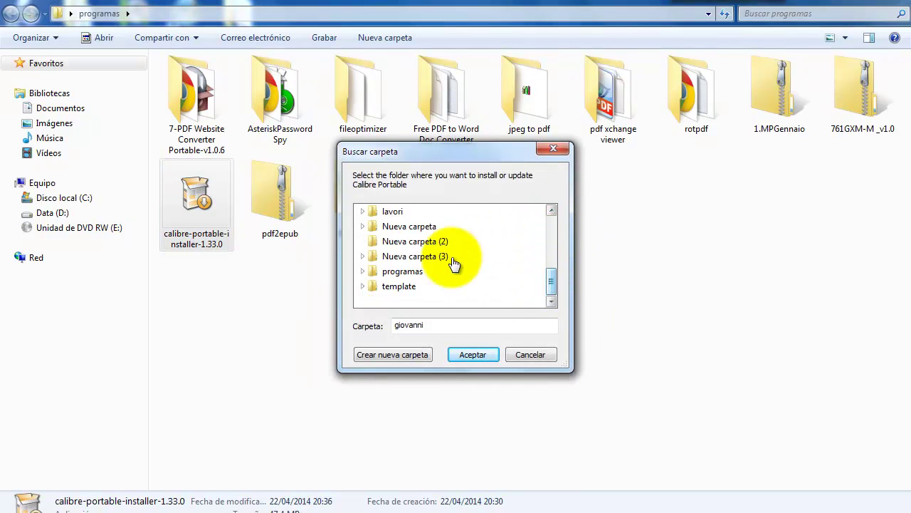
pyautogui.click(391, 275)
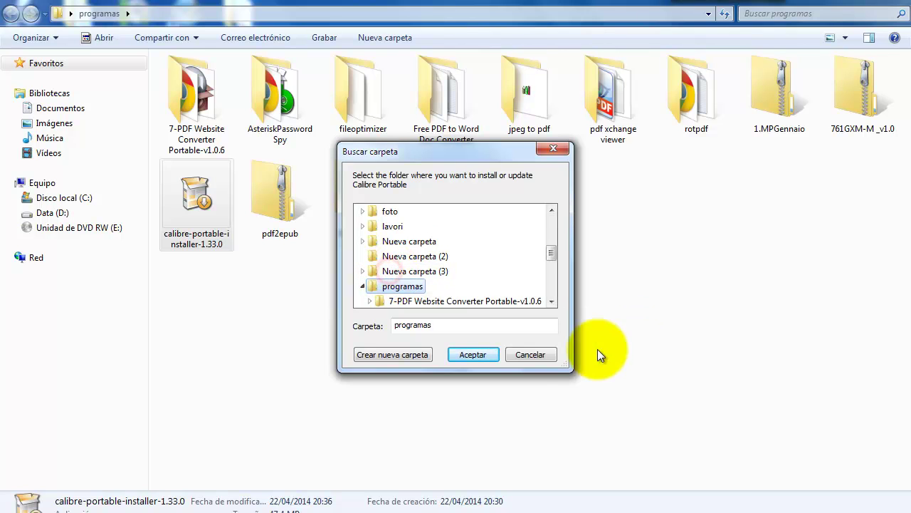
pyautogui.click(473, 355)
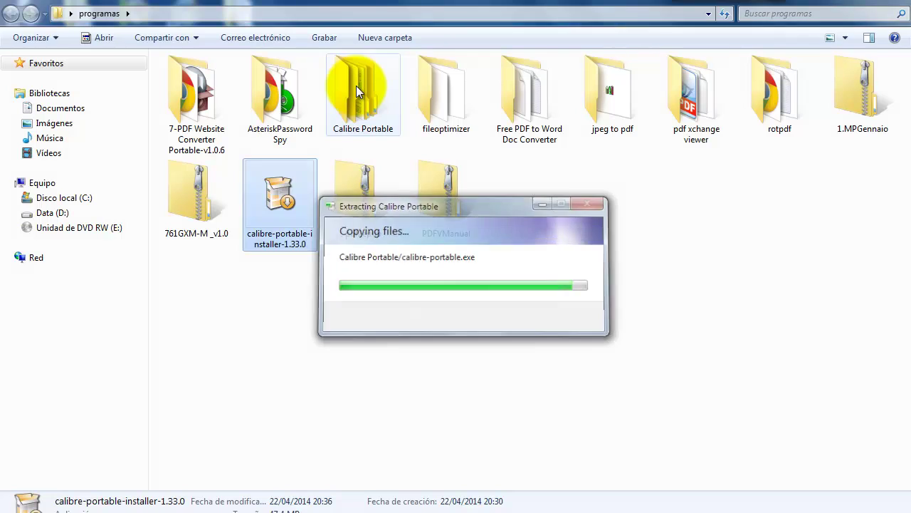
pyautogui.click(574, 319)
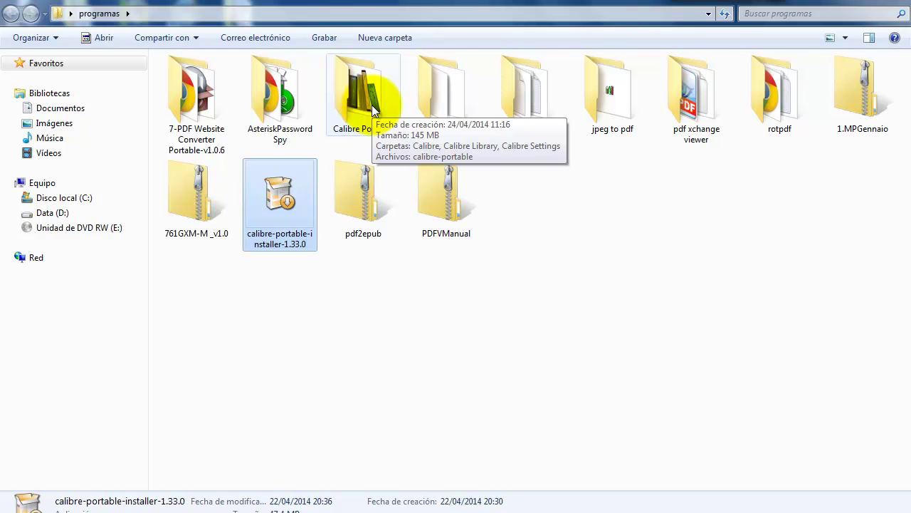
# Launch calibre-portable from the Calibre Portable folder and choose Español as the welcome wizard's language
pyautogui.doubleClick(371, 109)
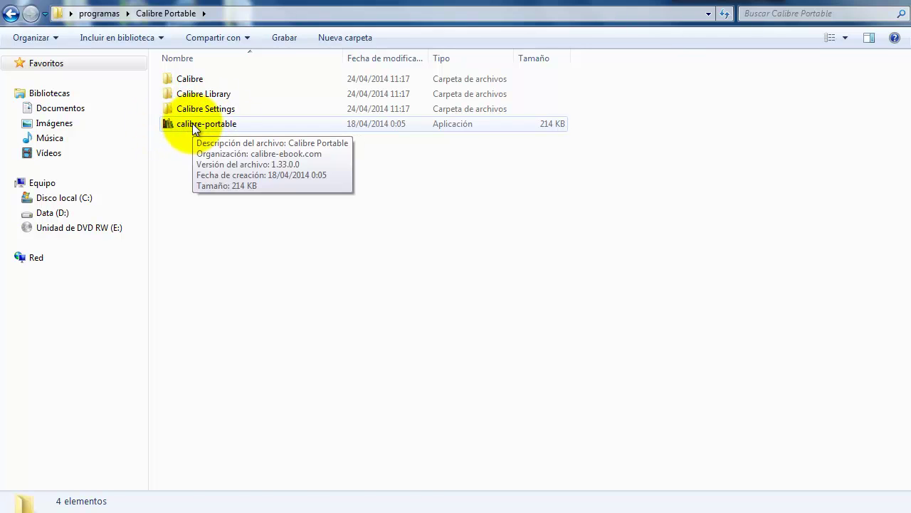
pyautogui.doubleClick(192, 123)
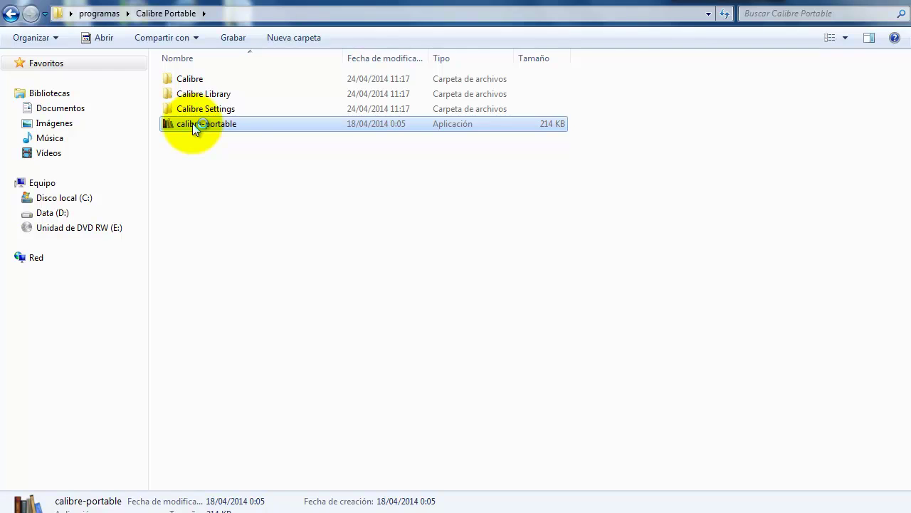
pyautogui.click(523, 135)
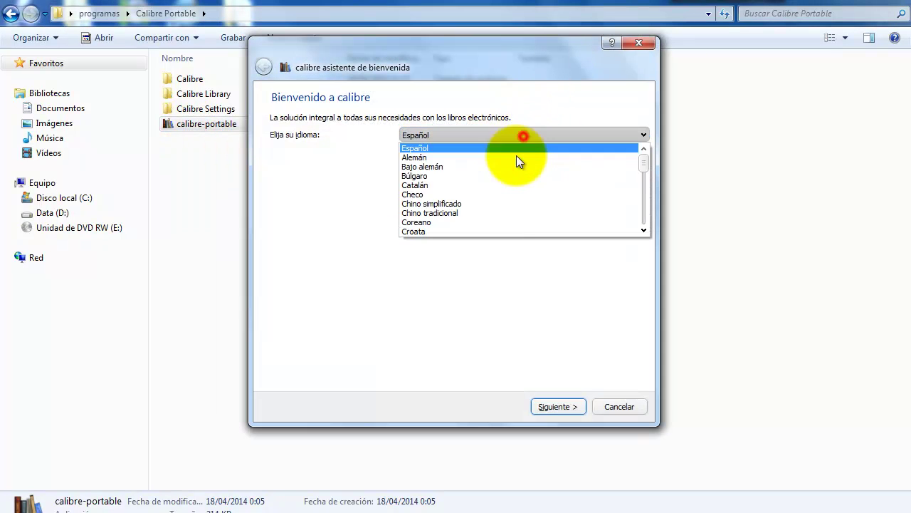
pyautogui.click(442, 147)
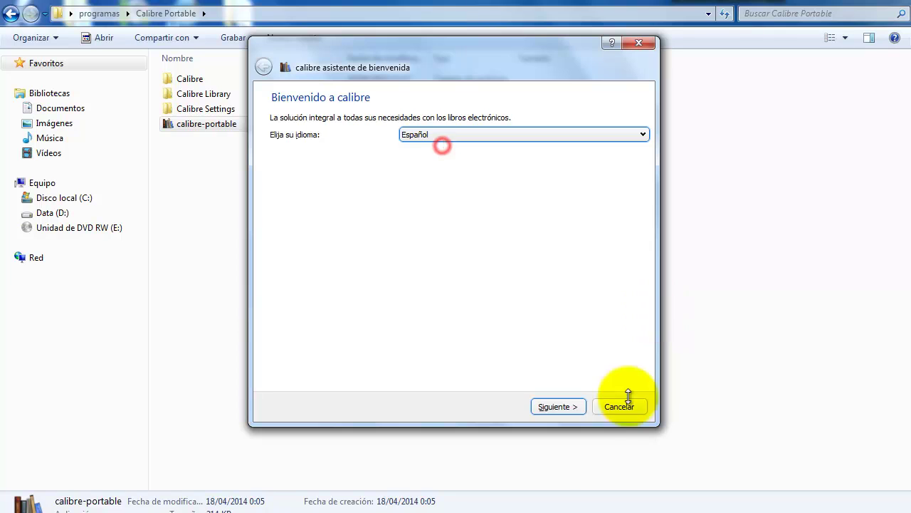
pyautogui.click(559, 407)
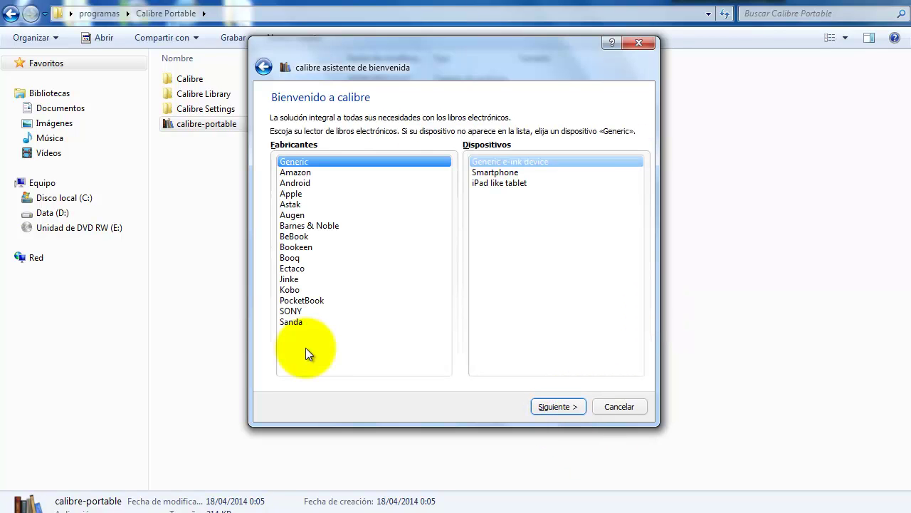
# Examine which e-reader devices are offered for manufacturers such as Augen, Kobo, BeBook, Amazon and Jinke
pyautogui.click(305, 215)
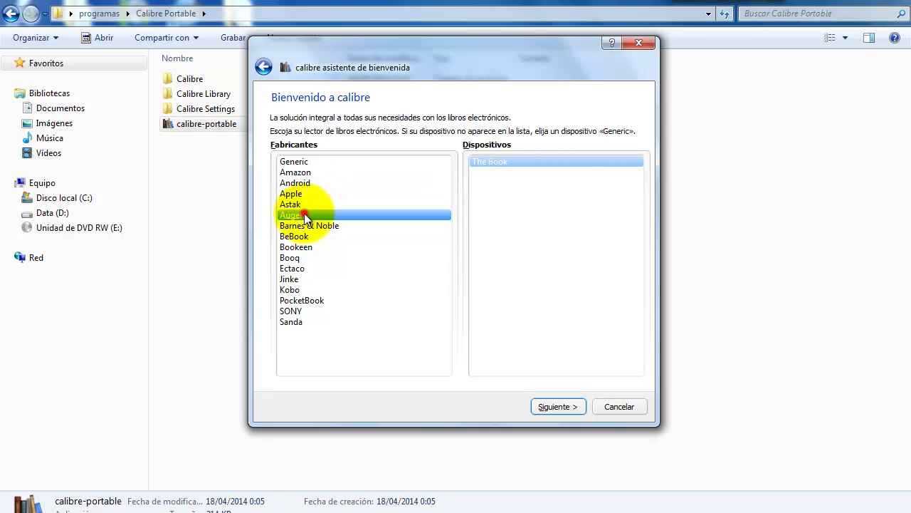
pyautogui.click(299, 237)
pyautogui.click(287, 289)
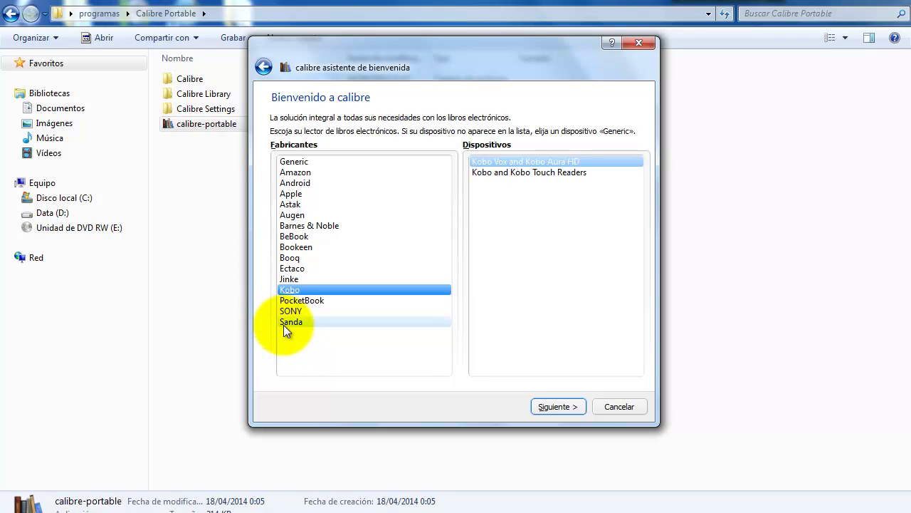
pyautogui.click(291, 312)
pyautogui.click(293, 323)
pyautogui.click(307, 258)
pyautogui.click(308, 236)
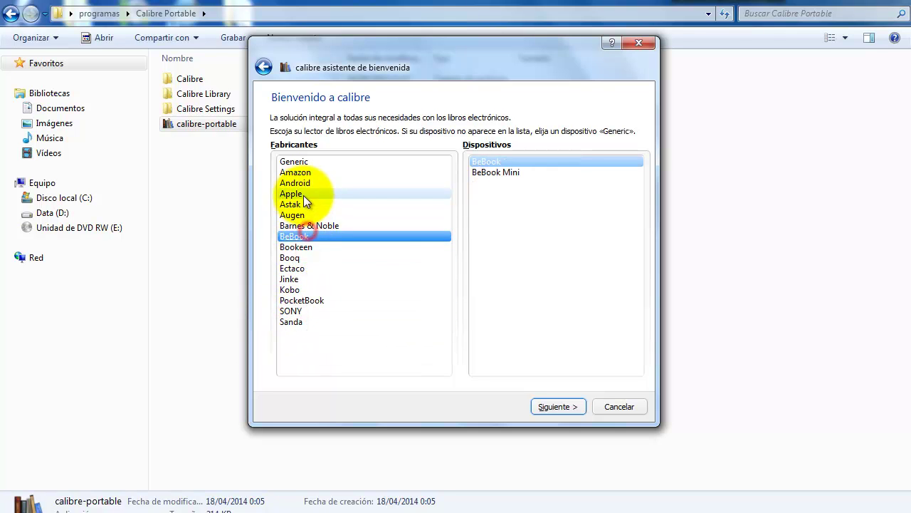
pyautogui.click(304, 194)
pyautogui.click(304, 172)
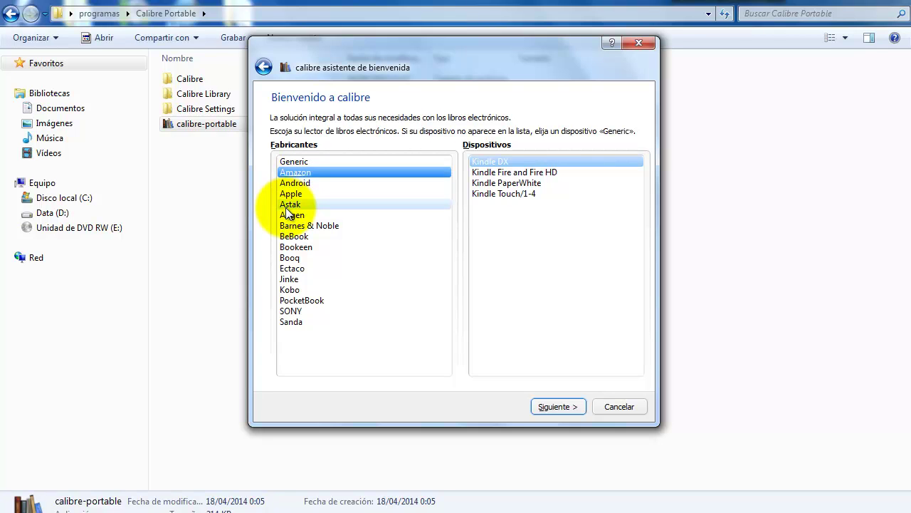
pyautogui.click(288, 205)
pyautogui.click(292, 236)
pyautogui.click(292, 278)
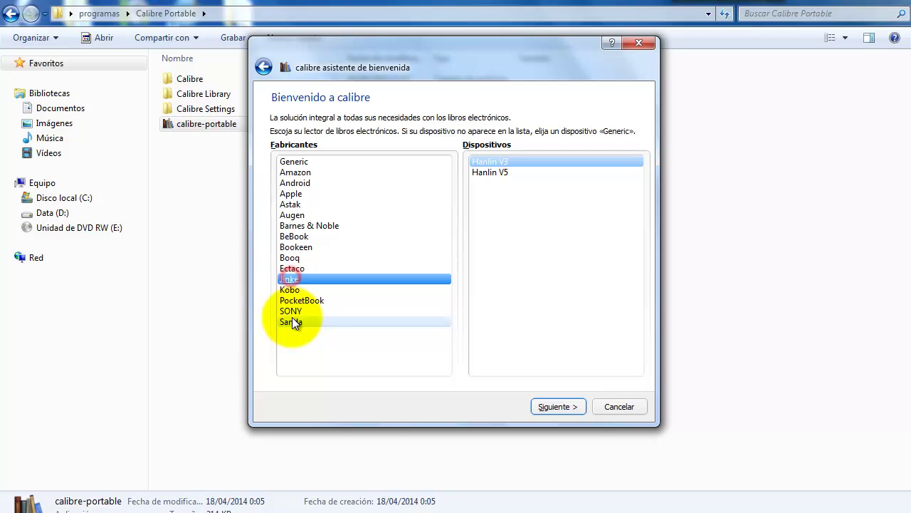
# Choose the Generic manufacturer with the Generic e-ink device and finish the welcome wizard
pyautogui.click(301, 160)
pyautogui.click(512, 173)
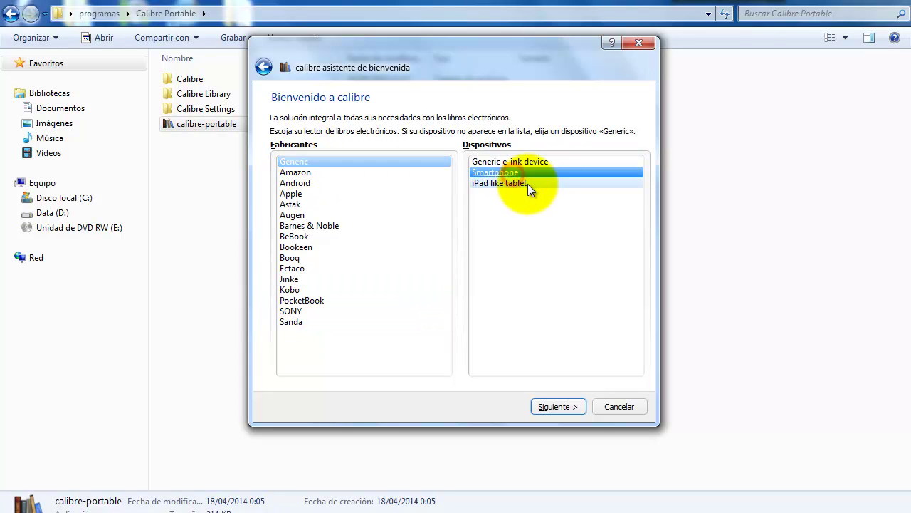
pyautogui.click(527, 183)
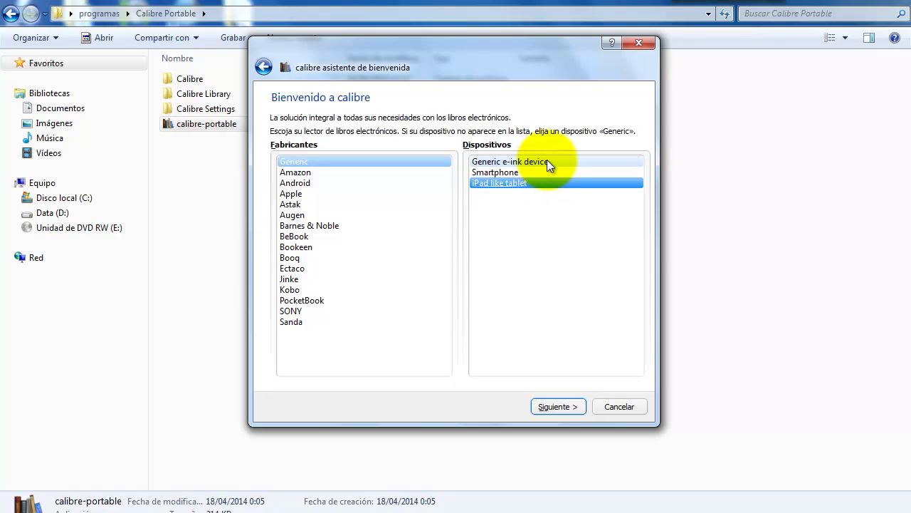
pyautogui.click(545, 161)
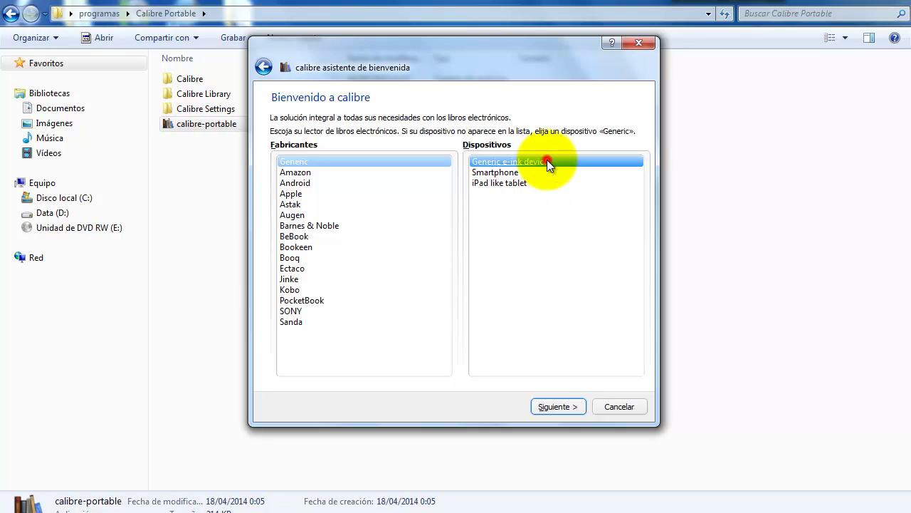
pyautogui.click(559, 407)
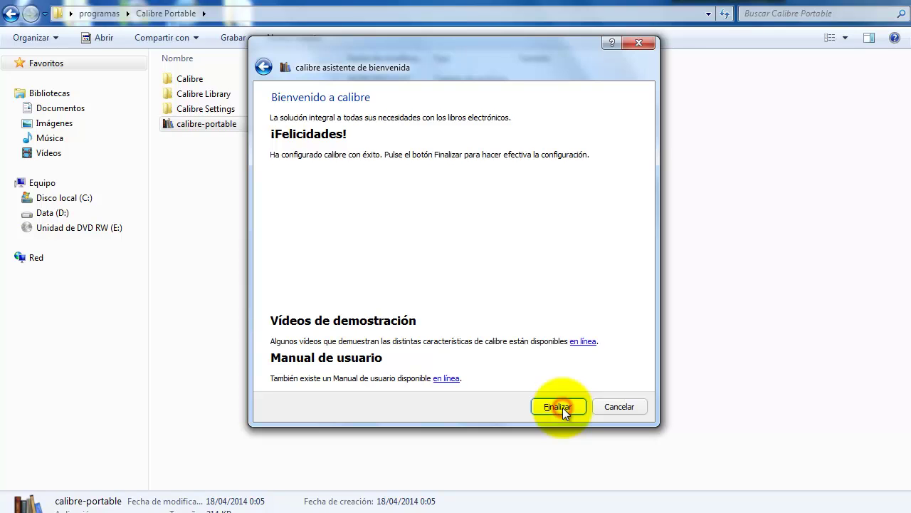
pyautogui.click(562, 407)
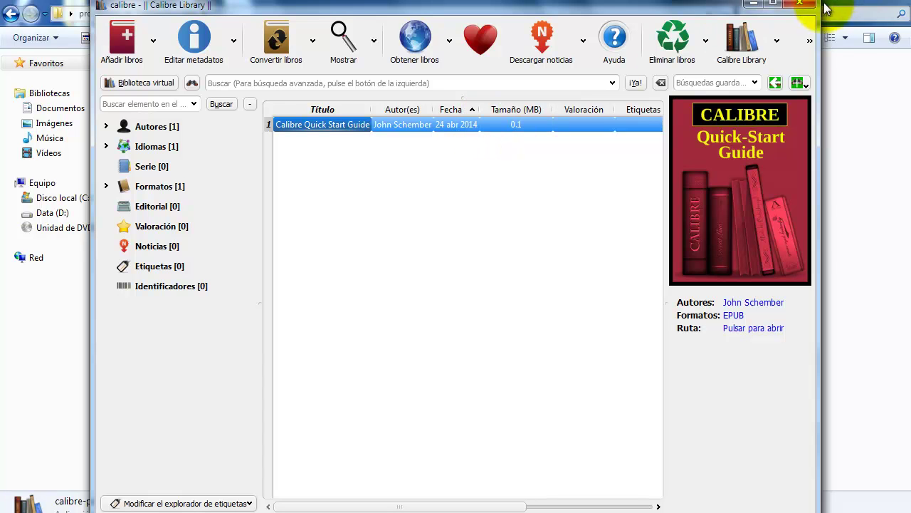
# Run the welcome wizard again from the preferences and complete it with Español and the Generic e-ink device
pyautogui.click(812, 40)
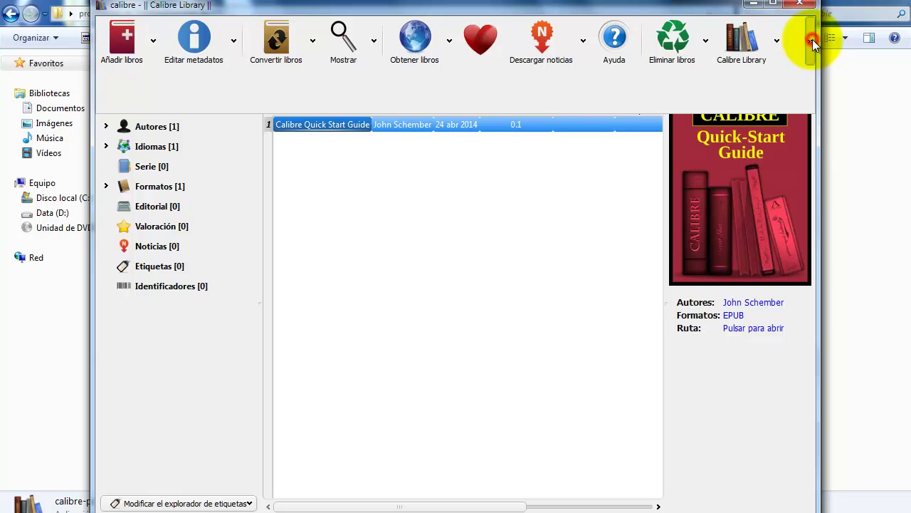
pyautogui.click(294, 89)
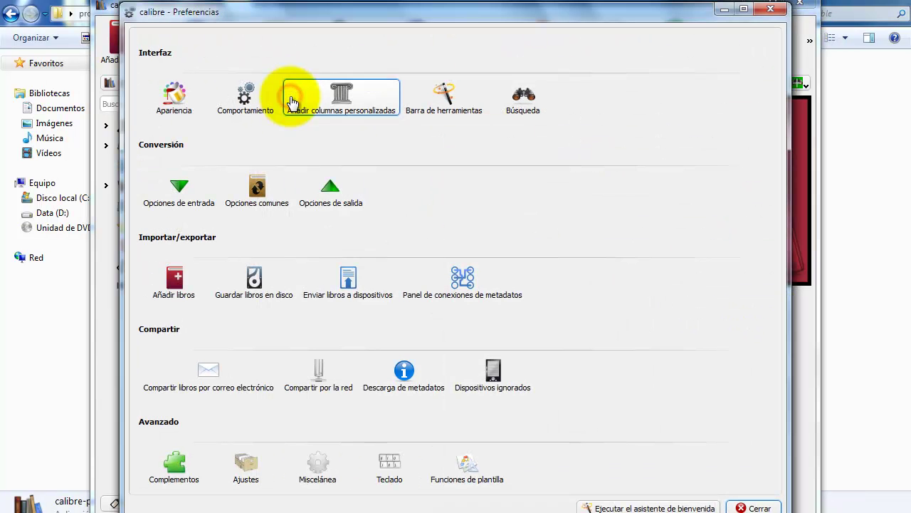
pyautogui.click(660, 508)
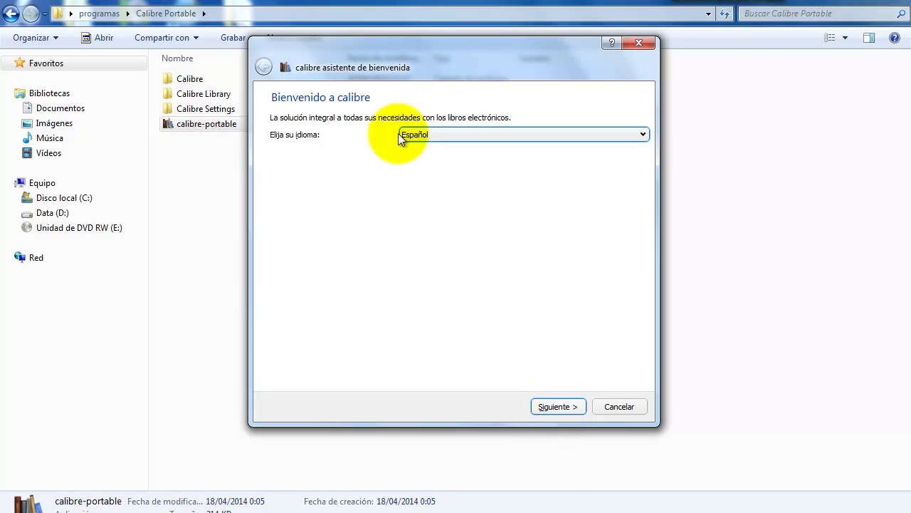
pyautogui.click(558, 407)
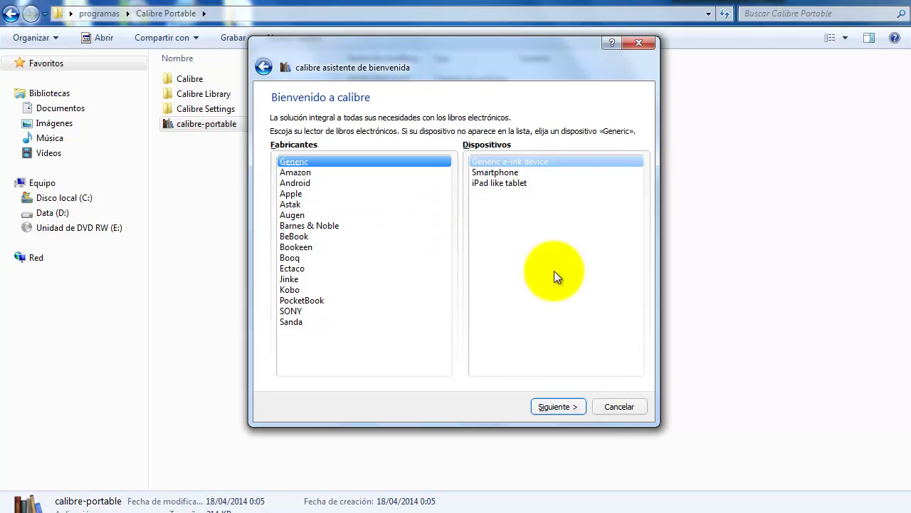
pyautogui.click(553, 407)
pyautogui.click(554, 407)
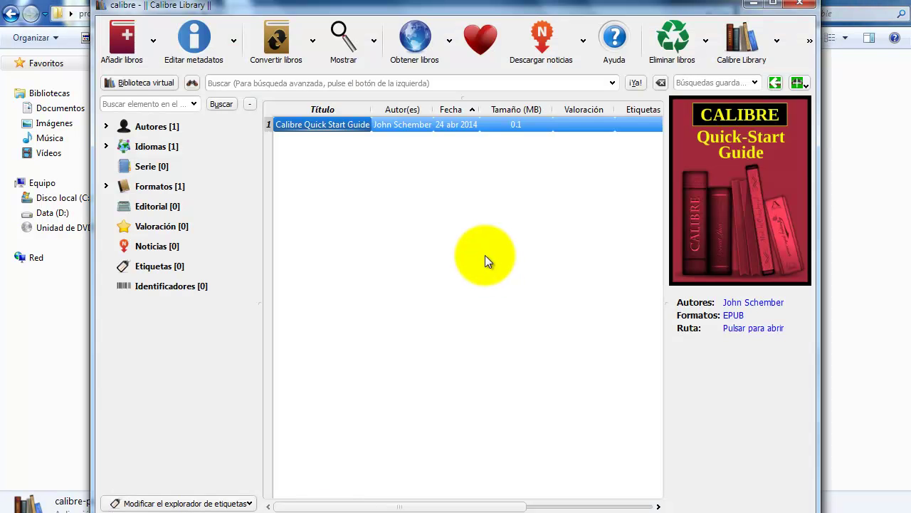
pyautogui.click(752, 4)
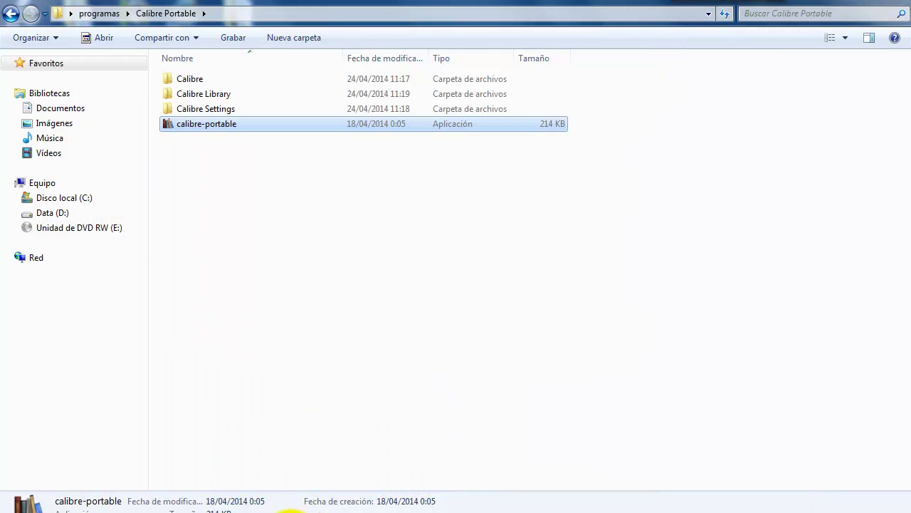
pyautogui.hotkey('alt', 'Tab')
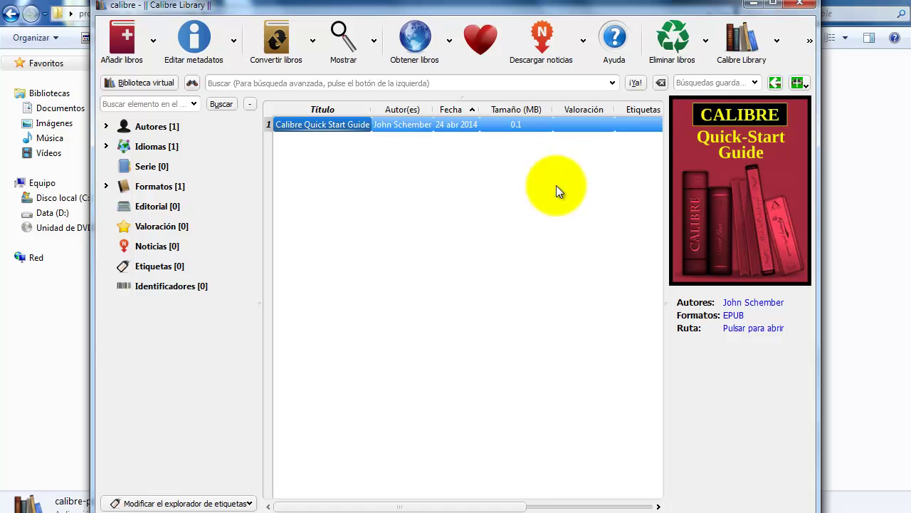